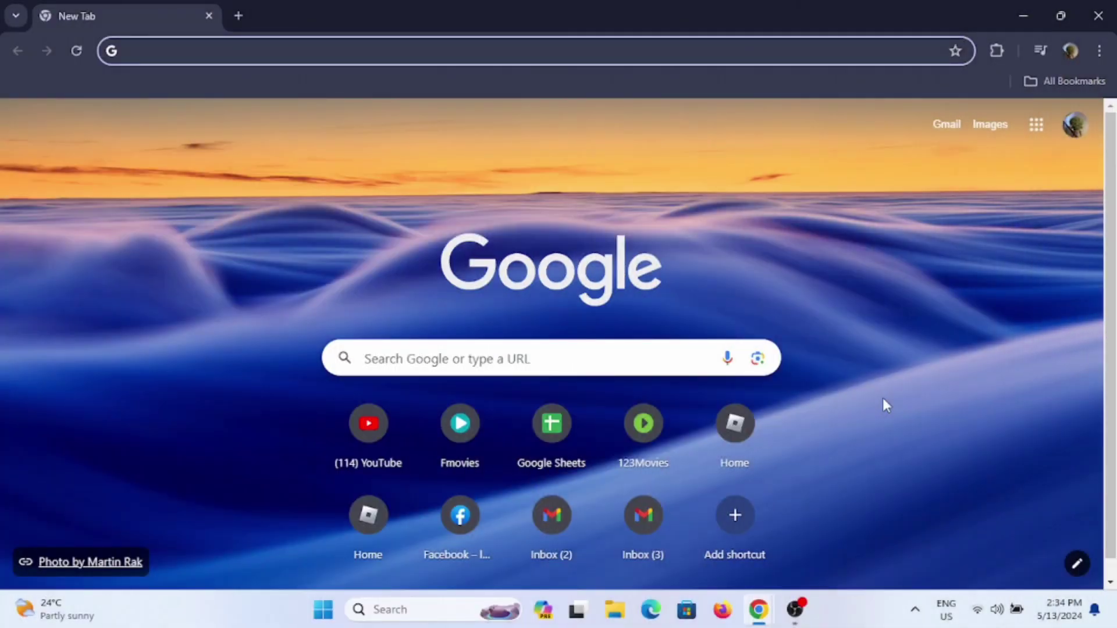
- Open the Chrome menu to reach the signed-in profile's Manage your Google Account option
{"action": "left_click", "coordinate": [1099, 51]}
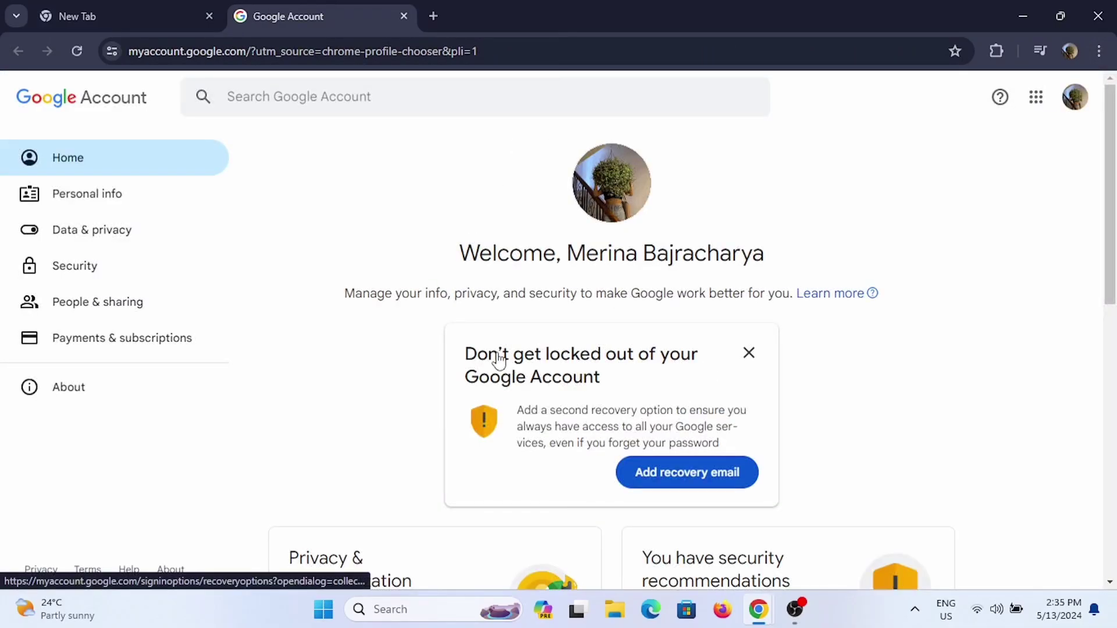
- Go to the Security section from the Google Account sidebar
{"action": "left_click", "coordinate": [78, 272]}
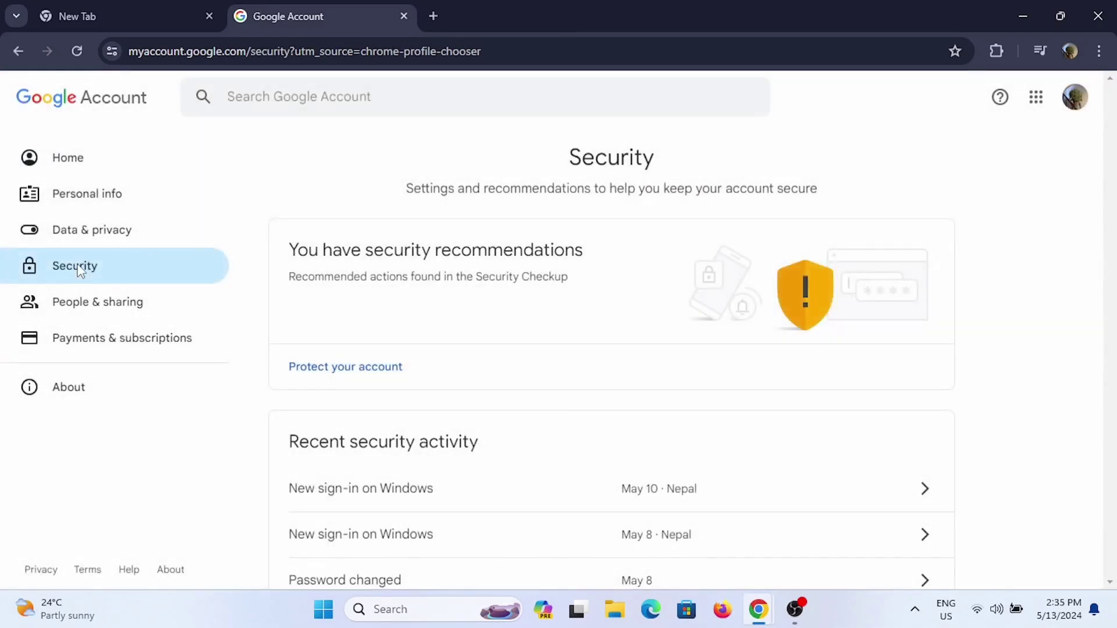
{"action": "scroll", "coordinate": [471, 419], "scroll_direction": "down", "scroll_amount": 3}
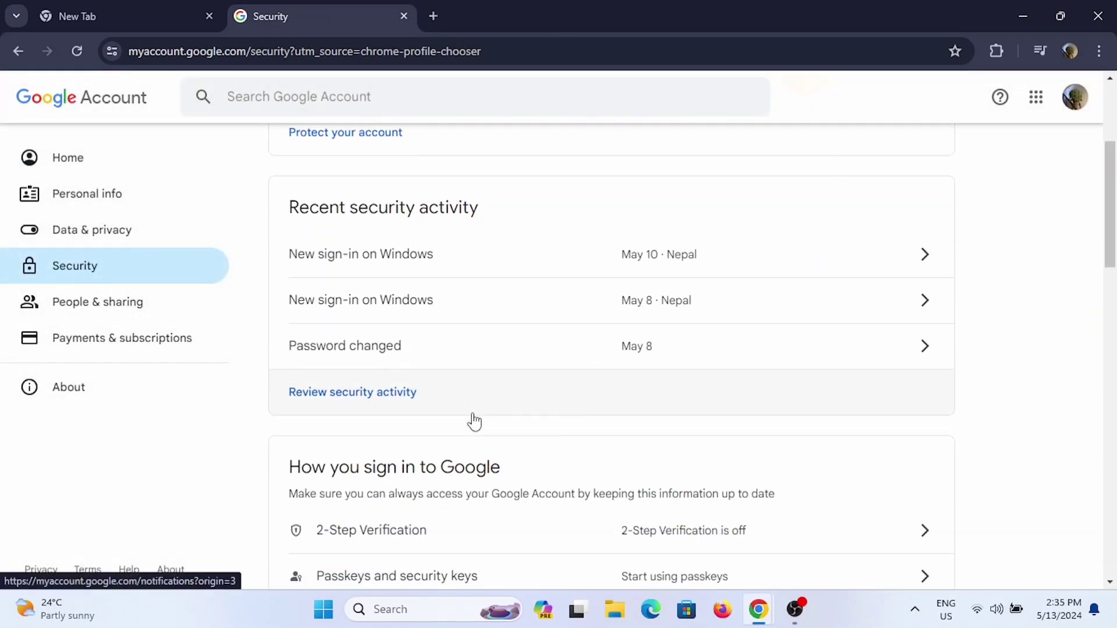
{"action": "scroll", "coordinate": [474, 422], "scroll_direction": "down", "scroll_amount": 1}
{"action": "scroll", "coordinate": [474, 421], "scroll_direction": "down", "scroll_amount": 1}
{"action": "scroll", "coordinate": [474, 422], "scroll_direction": "down", "scroll_amount": 2}
{"action": "scroll", "coordinate": [473, 422], "scroll_direction": "down", "scroll_amount": 2}
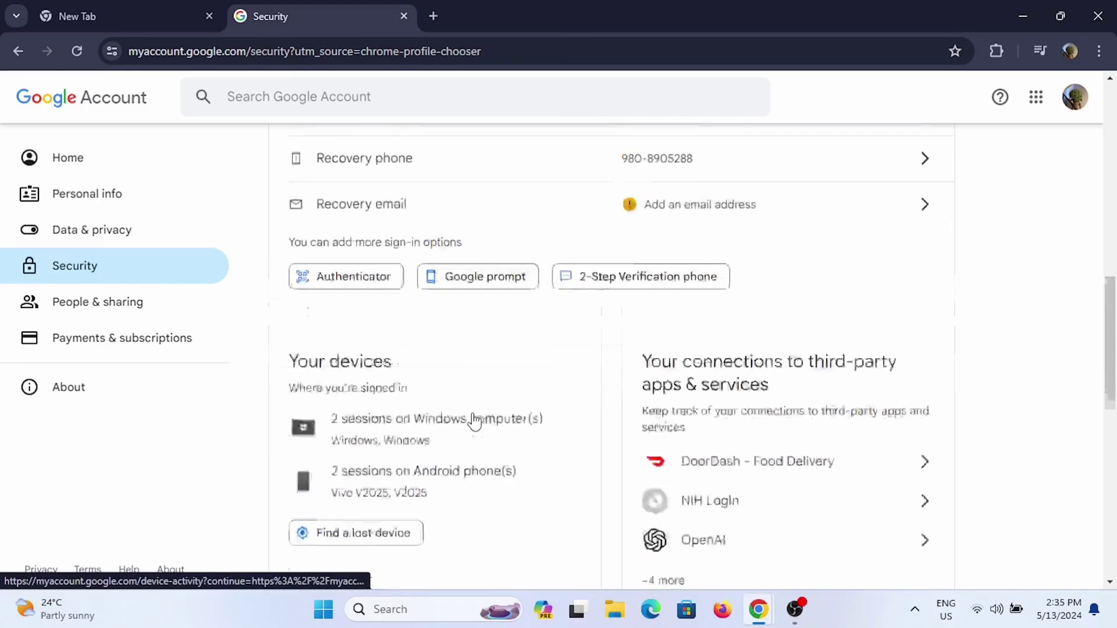
{"action": "scroll", "coordinate": [473, 421], "scroll_direction": "down", "scroll_amount": 3}
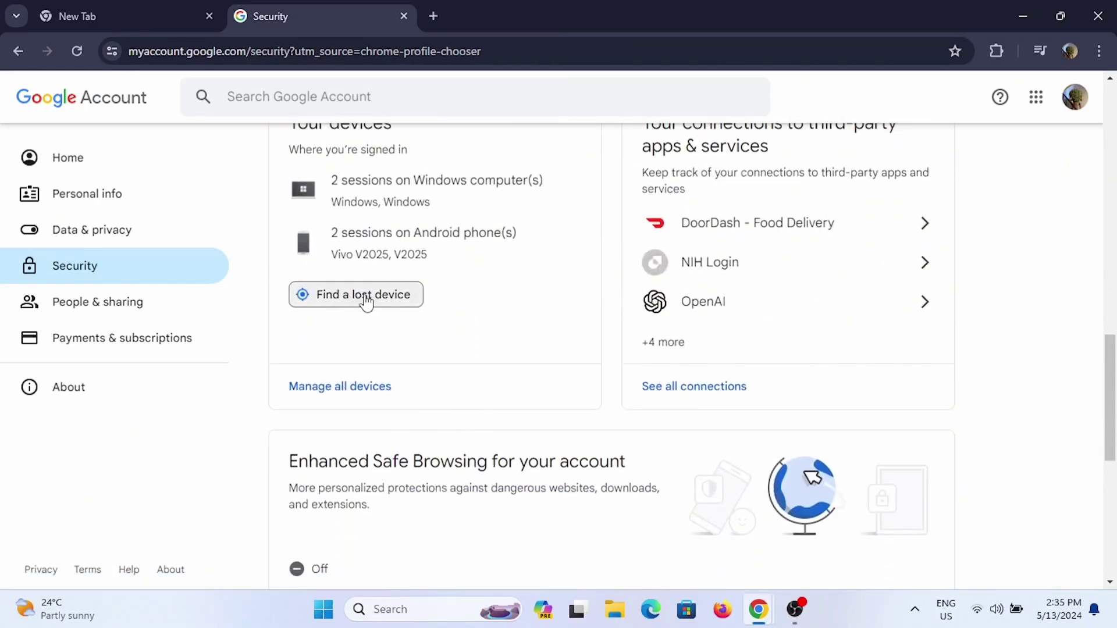
- Choose Find a lost device, then select the V2025 phone
{"action": "left_click", "coordinate": [364, 297]}
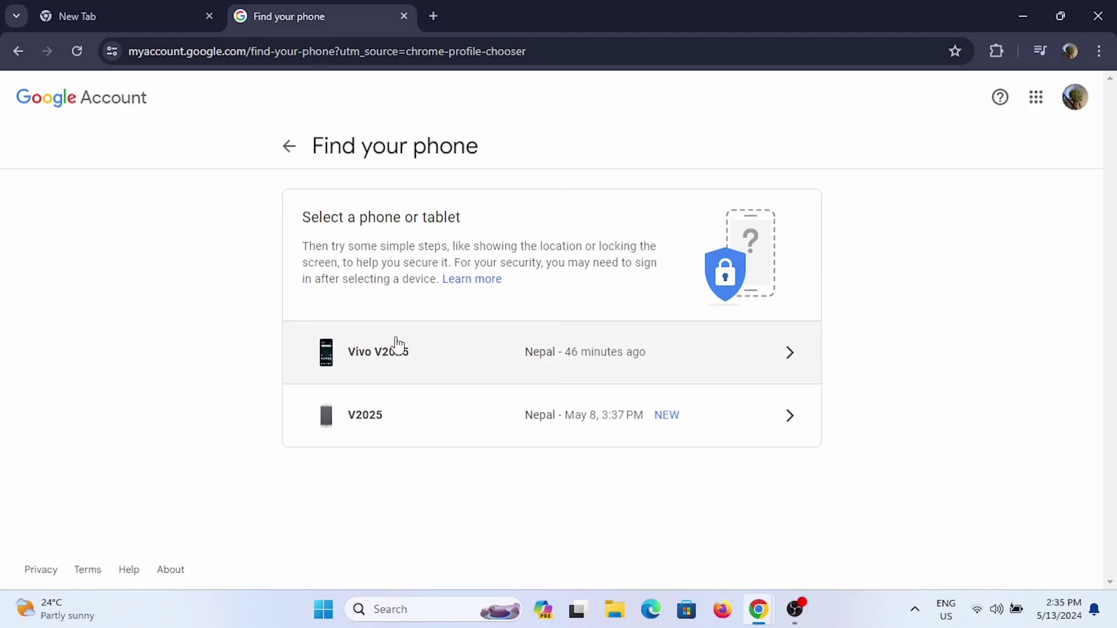
{"action": "left_click", "coordinate": [438, 428]}
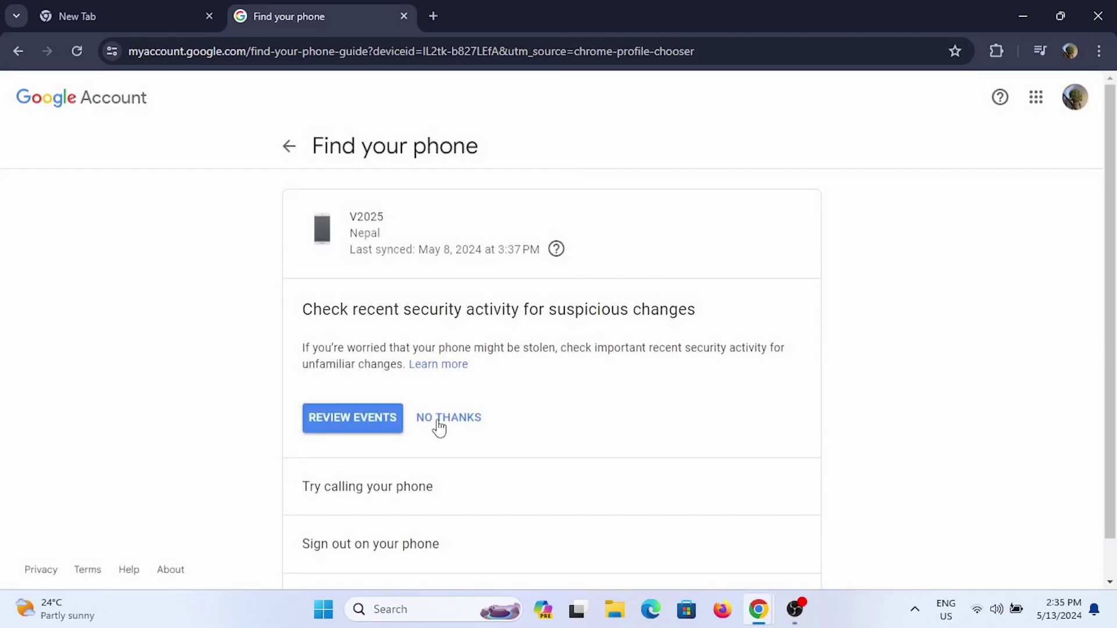
{"action": "scroll", "coordinate": [439, 428], "scroll_direction": "down", "scroll_amount": 1}
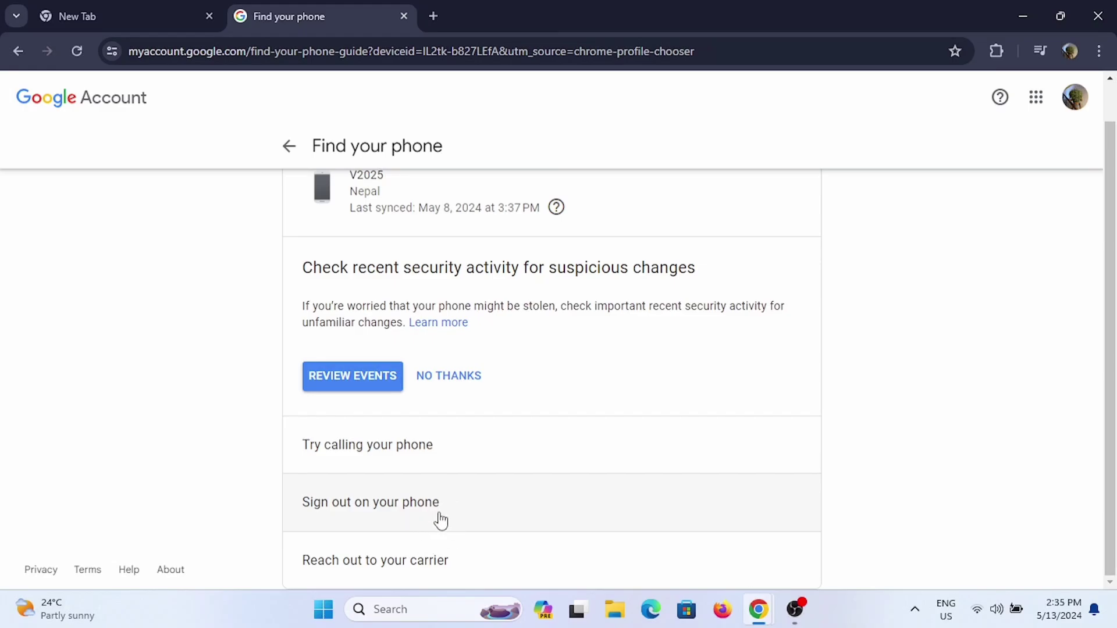
{"action": "scroll", "coordinate": [521, 341], "scroll_direction": "up", "scroll_amount": 1}
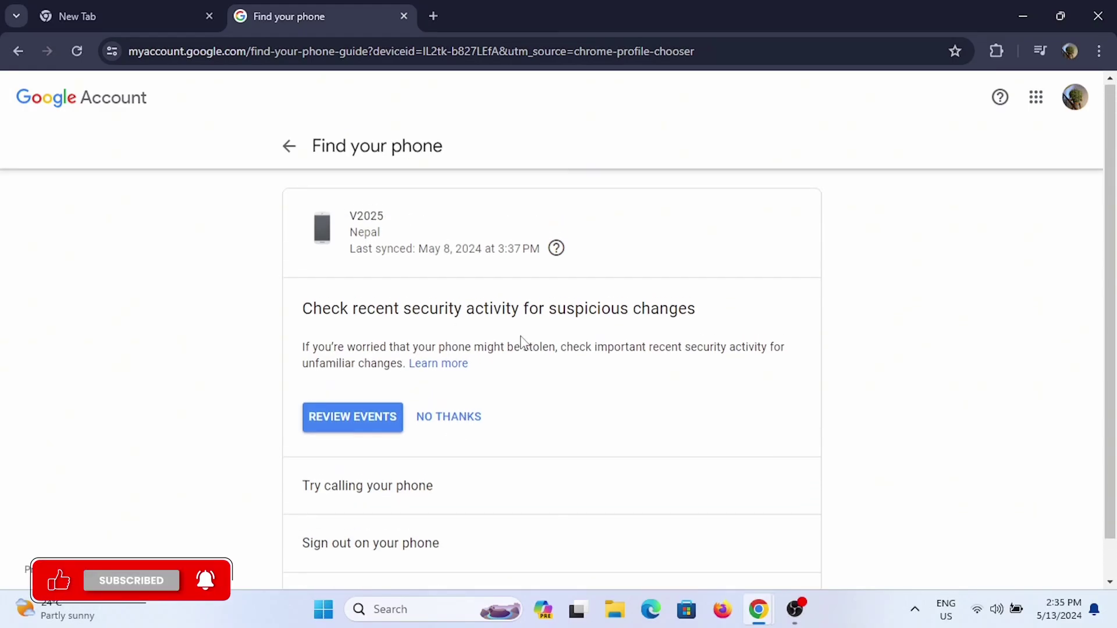
- Review security events and open the May 10 Windows sign-in from LAPTOP-G5OG7VB8
{"action": "left_click", "coordinate": [383, 418]}
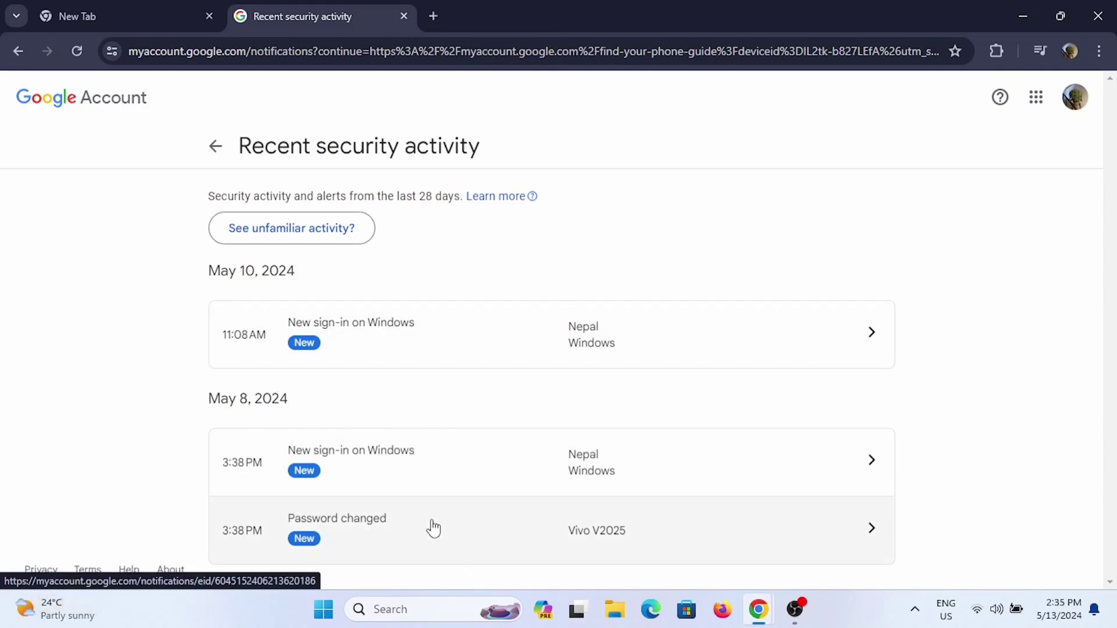
{"action": "left_click", "coordinate": [471, 339]}
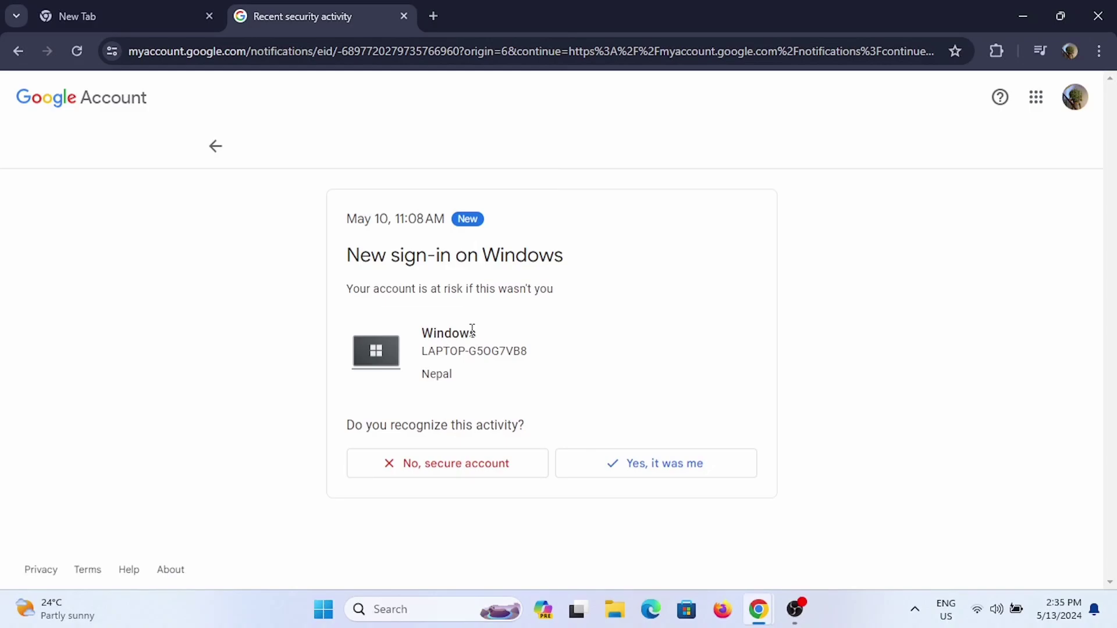